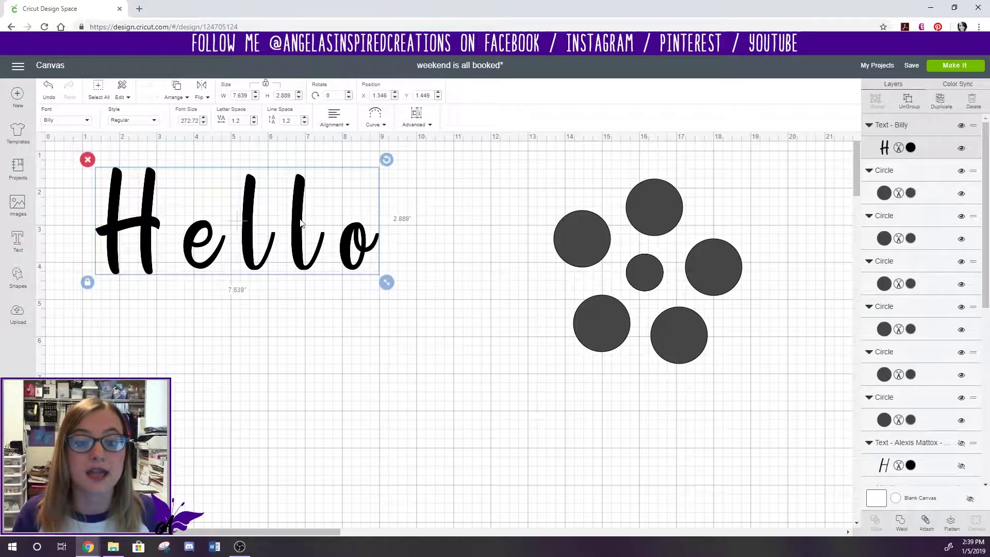
Enlarge the "Hello" text to about 9.3 inches wide and position it on the canvas clear of the circles.
{"action": "left_click_drag", "start_coordinate": [312, 225], "coordinate": [379, 236]}
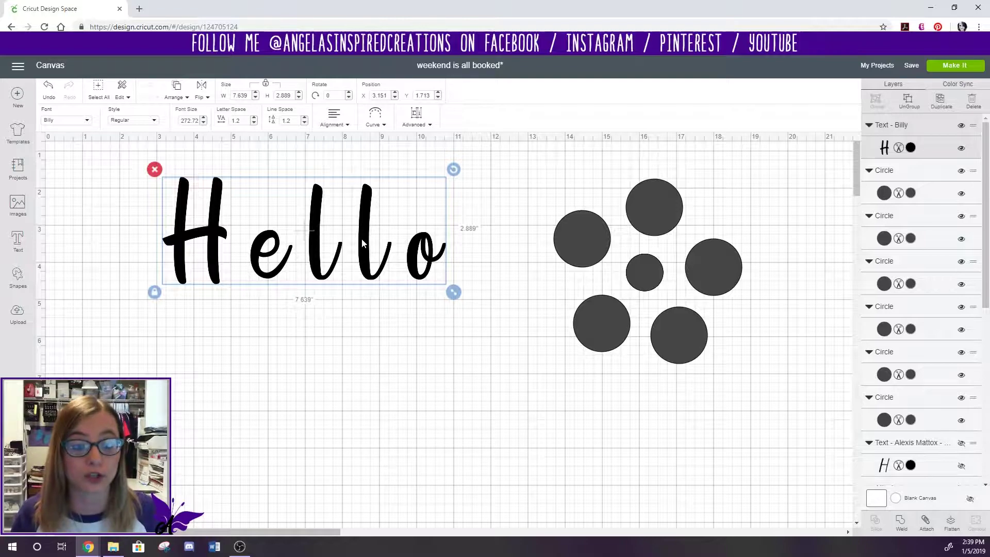
{"action": "left_click_drag", "start_coordinate": [453, 292], "coordinate": [515, 315]}
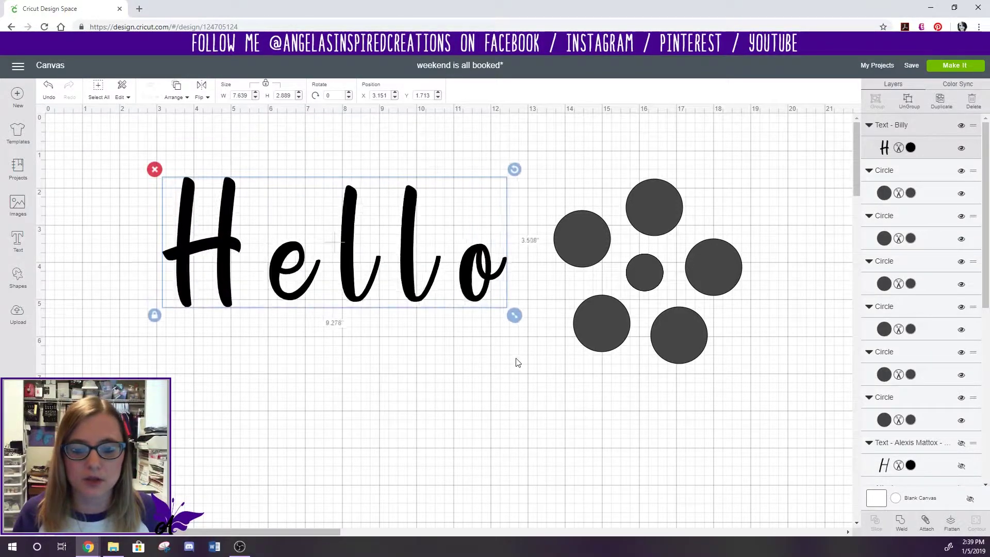
{"action": "left_click_drag", "start_coordinate": [407, 263], "coordinate": [354, 255]}
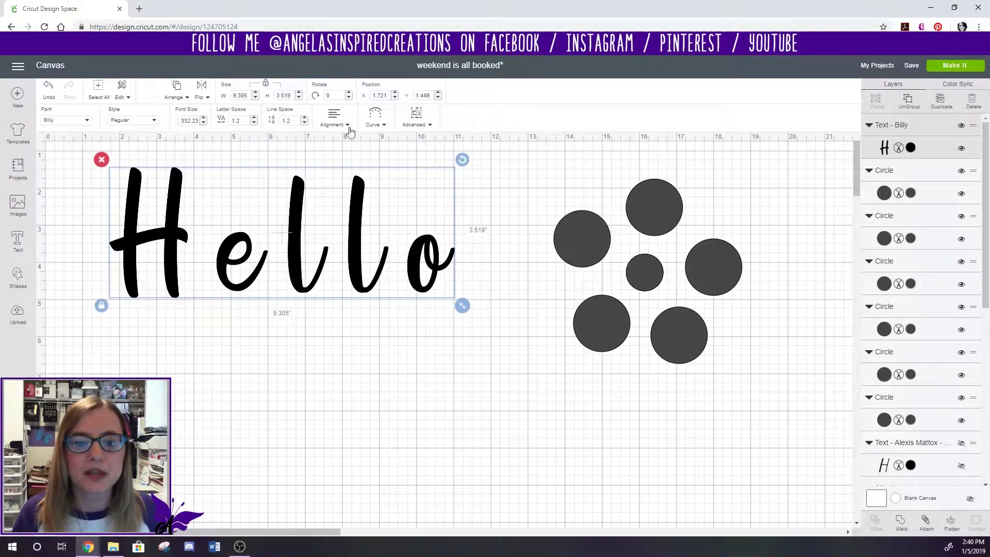
Reduce the letter spacing of the "Hello" text to -0.6 so its letters overlap.
{"action": "left_click", "coordinate": [254, 123]}
{"action": "left_click", "coordinate": [254, 123]}
{"action": "left_click", "coordinate": [254, 124]}
{"action": "left_click", "coordinate": [254, 123]}
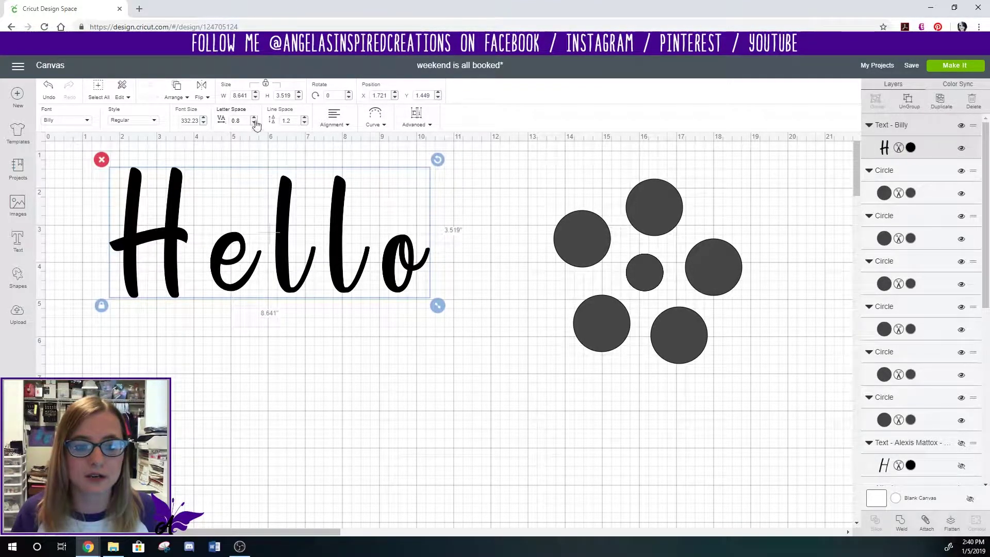
{"action": "left_click", "coordinate": [254, 123]}
{"action": "left_click", "coordinate": [255, 124]}
{"action": "left_click", "coordinate": [254, 123]}
{"action": "left_click", "coordinate": [254, 124]}
{"action": "left_click", "coordinate": [255, 123]}
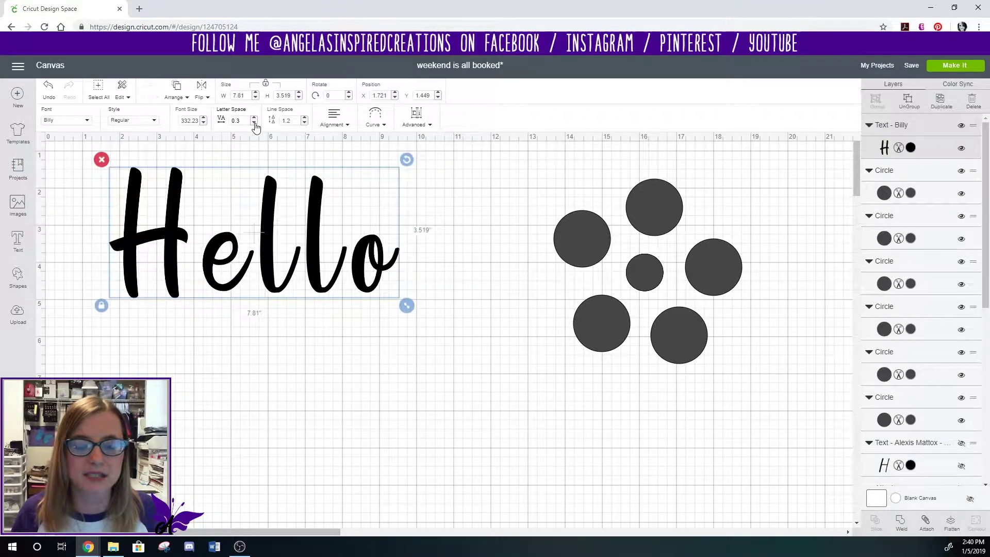
{"action": "left_click", "coordinate": [255, 124]}
{"action": "left_click", "coordinate": [254, 123]}
{"action": "left_click", "coordinate": [255, 124]}
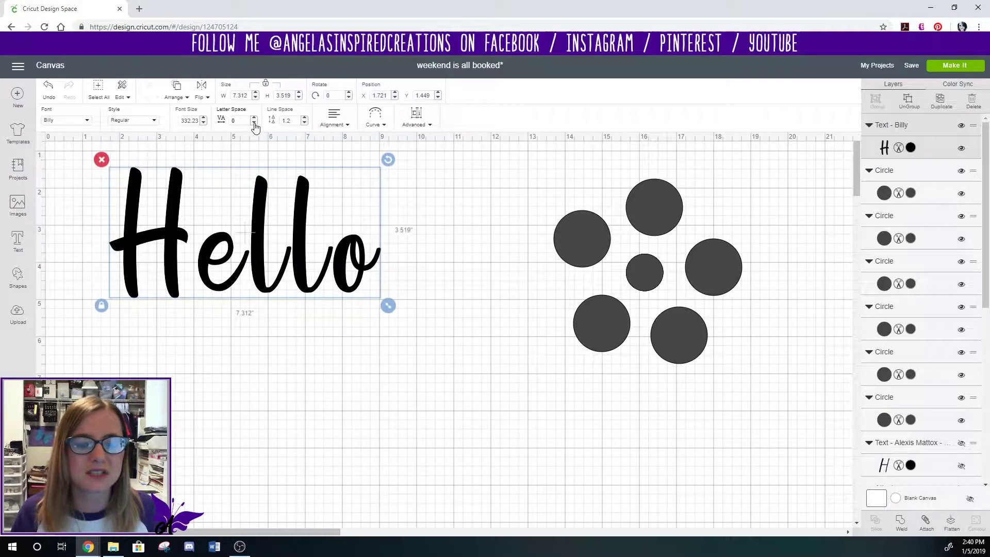
{"action": "left_click", "coordinate": [254, 123]}
{"action": "left_click", "coordinate": [254, 123]}
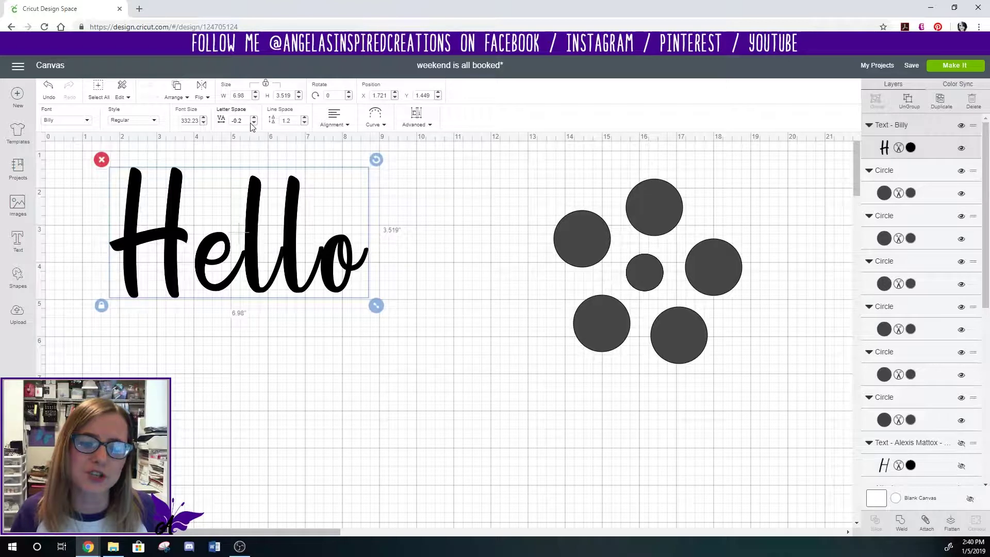
{"action": "left_click", "coordinate": [253, 123]}
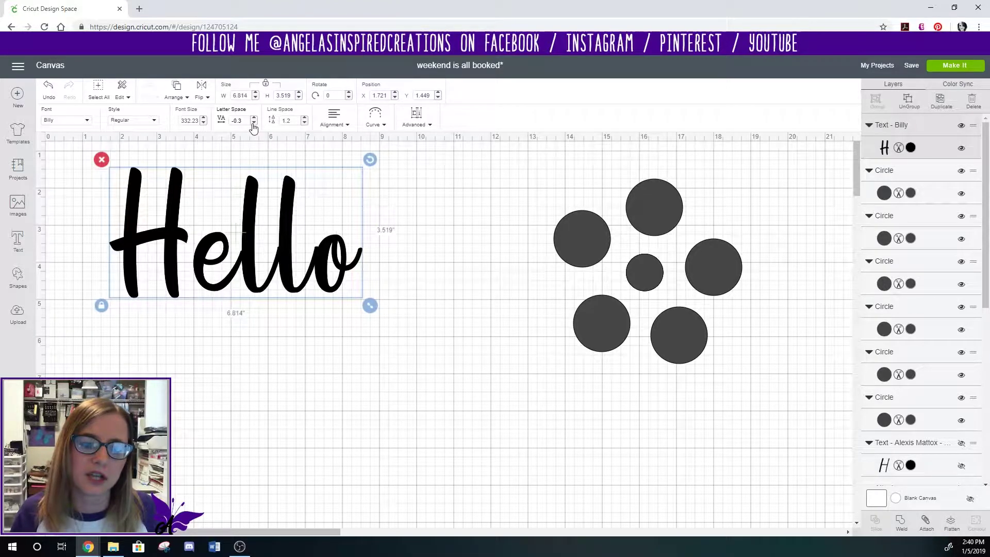
{"action": "left_click", "coordinate": [254, 124]}
{"action": "left_click", "coordinate": [254, 123]}
{"action": "left_click", "coordinate": [254, 123]}
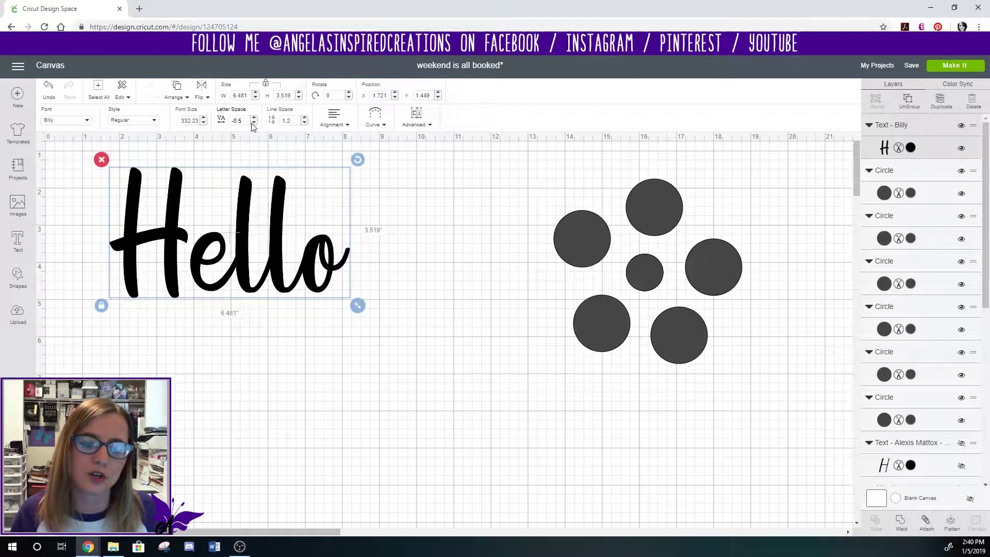
{"action": "left_click", "coordinate": [447, 301]}
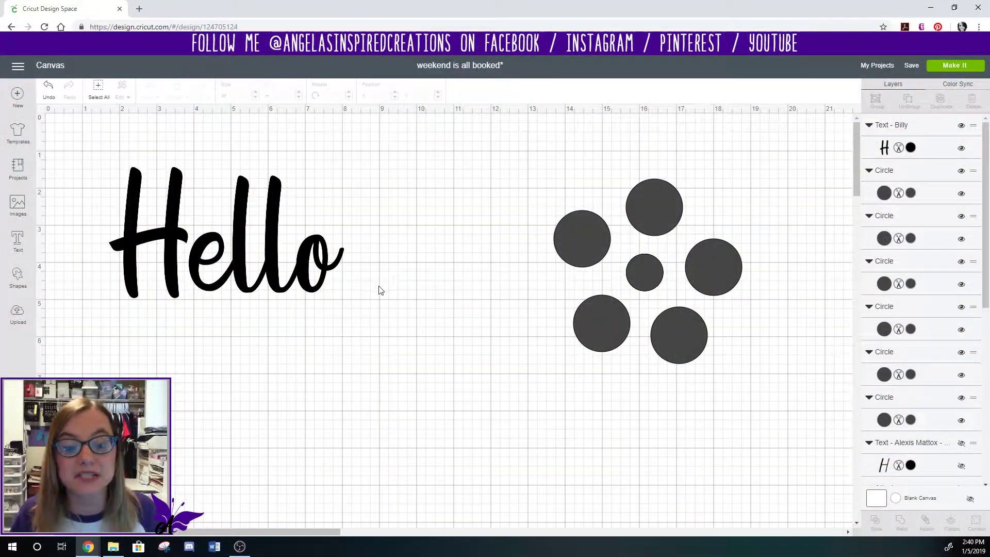
Look at the advanced ungrouping options available for the "Hello" text.
{"action": "left_click", "coordinate": [311, 261]}
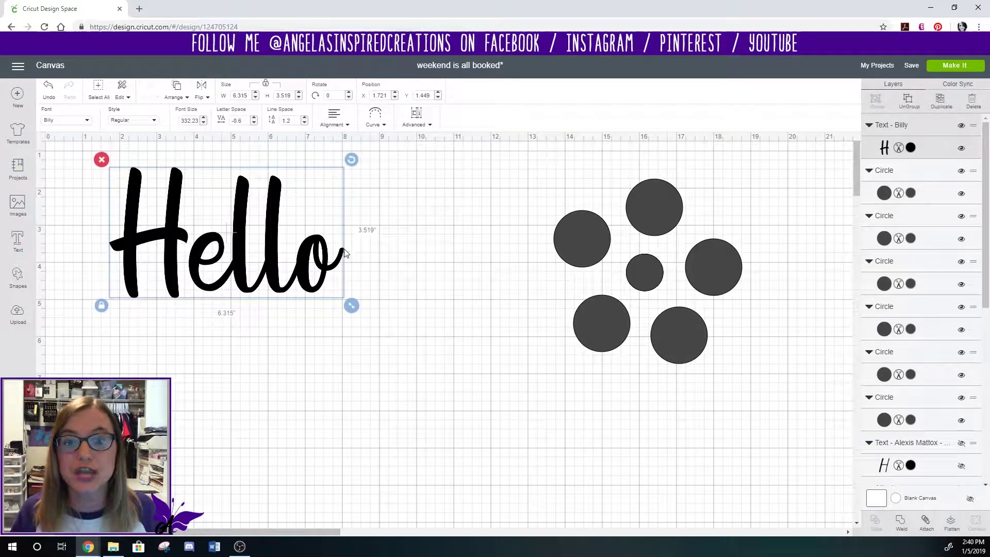
{"action": "left_click", "coordinate": [416, 117]}
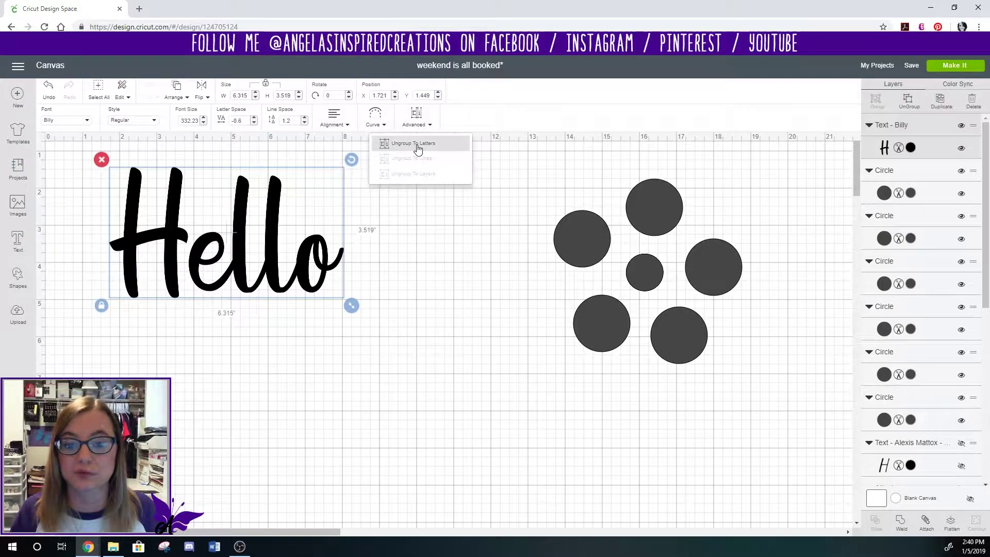
{"action": "left_click", "coordinate": [435, 294]}
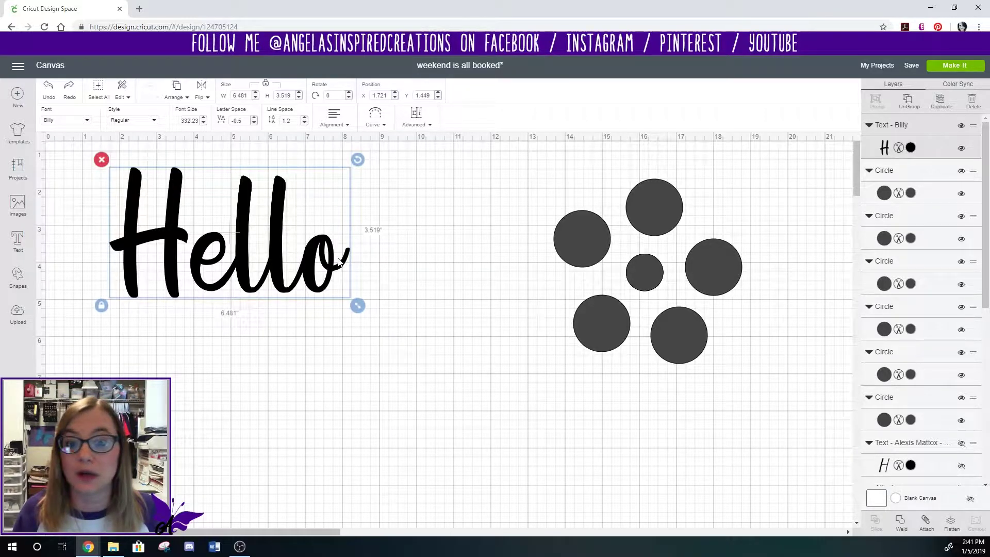
Preview the project's cut mats and examine how the unwelded "Hello" on mat 2 would be cut.
{"action": "left_click", "coordinate": [382, 264]}
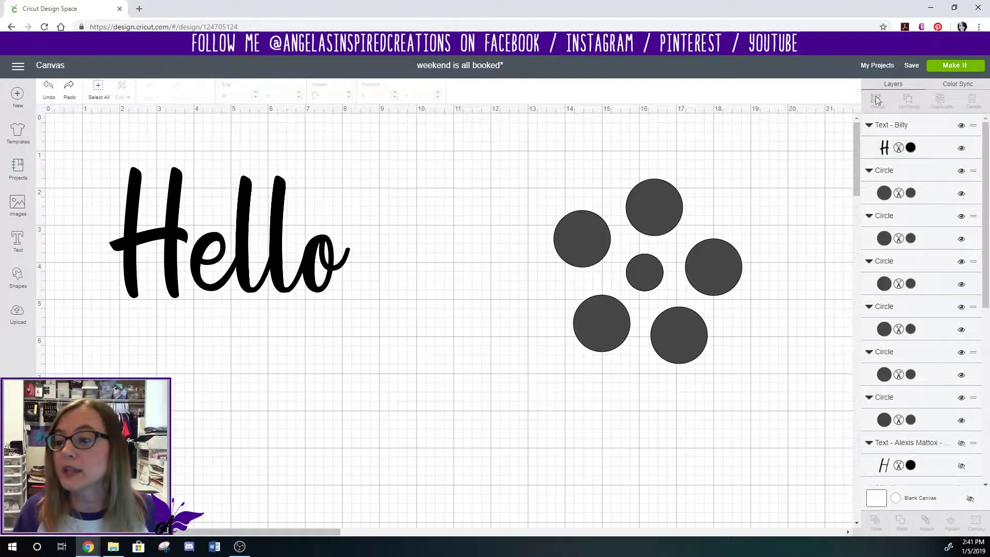
{"action": "left_click", "coordinate": [955, 65]}
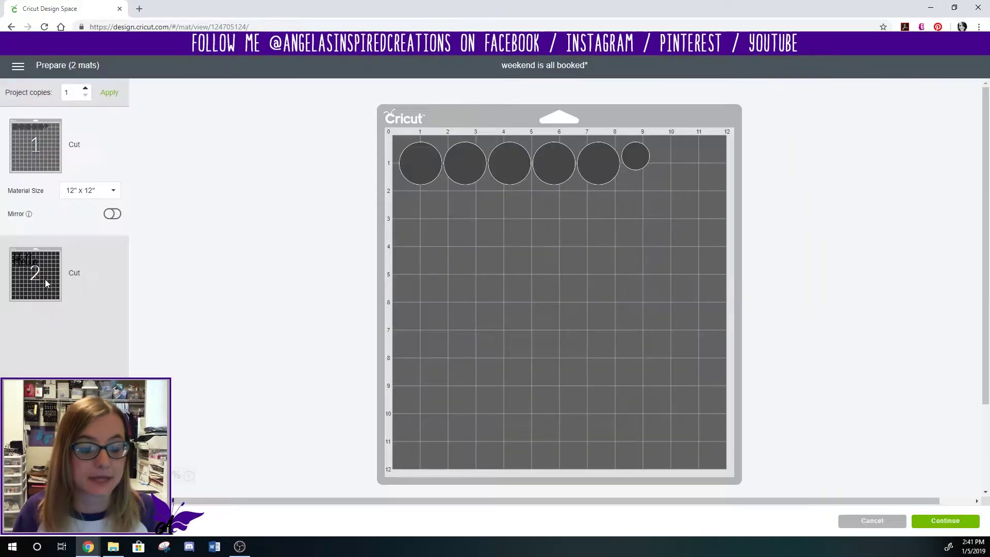
{"action": "left_click", "coordinate": [45, 282]}
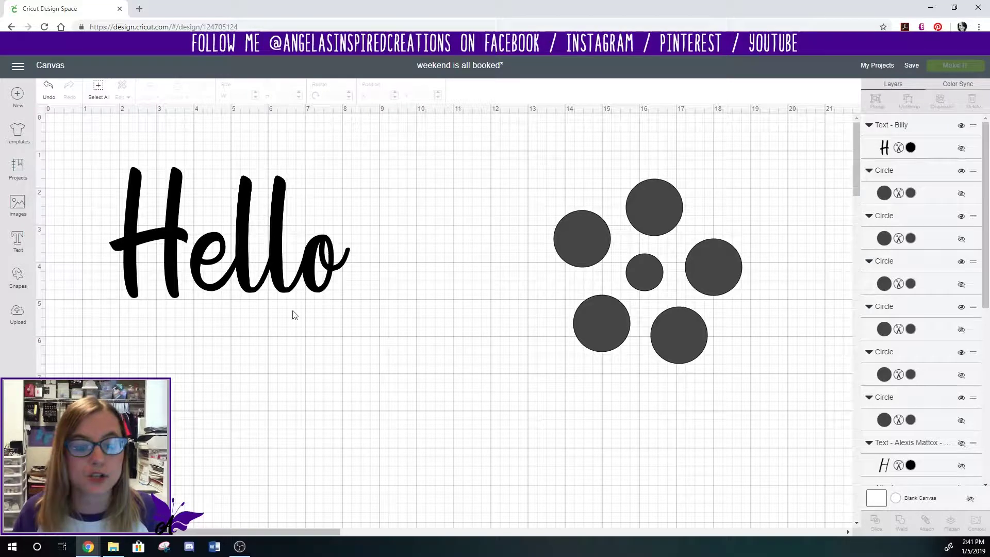
Weld the letters of the "Hello" text into one shape and enlarge the welded word slightly.
{"action": "left_click_drag", "start_coordinate": [351, 332], "coordinate": [107, 171]}
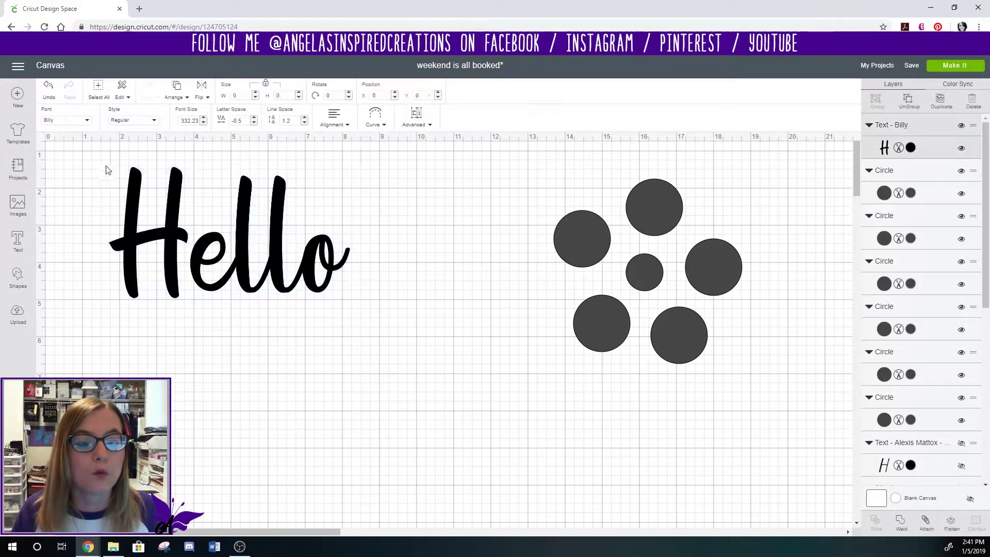
{"action": "left_click", "coordinate": [108, 170]}
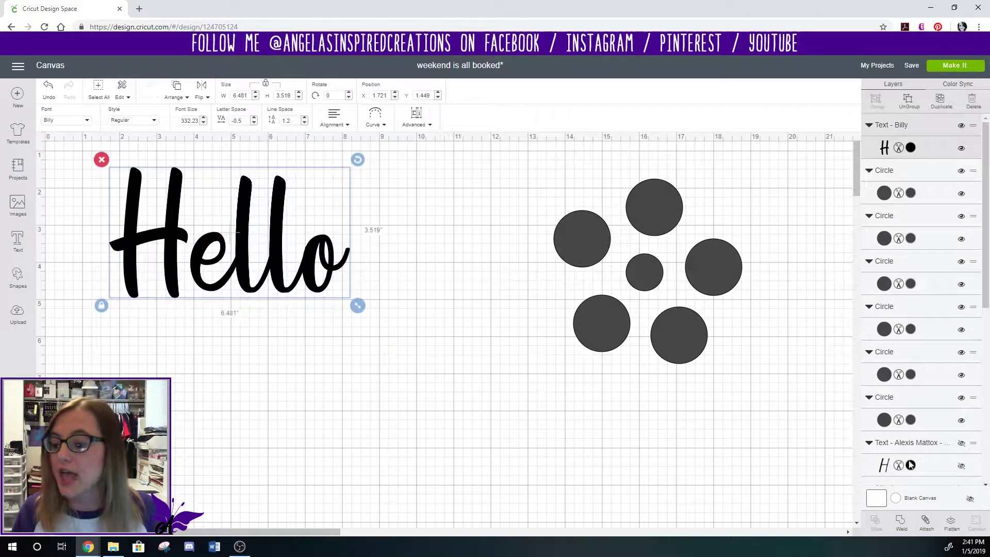
{"action": "left_click", "coordinate": [902, 524]}
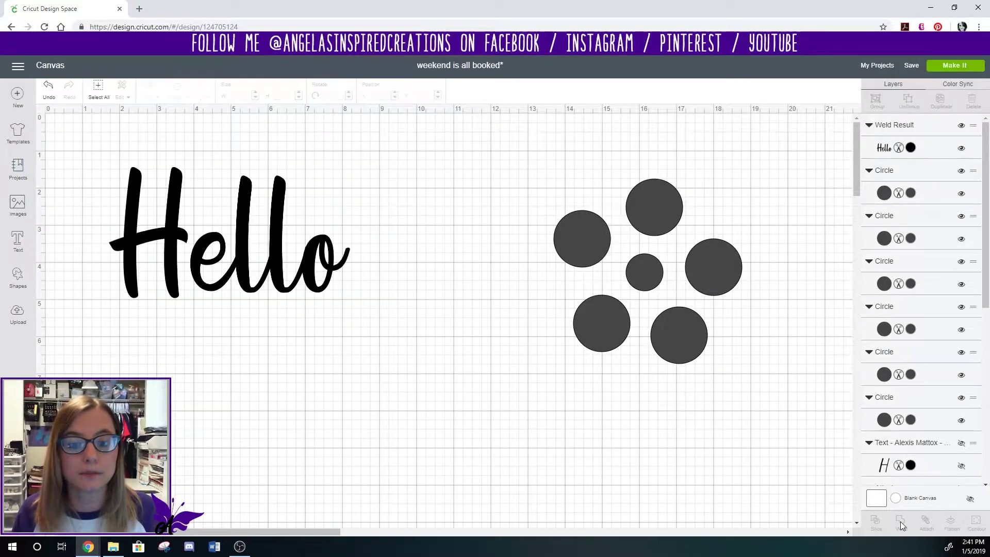
{"action": "left_click", "coordinate": [330, 286]}
{"action": "mouse_move", "coordinate": [355, 304]}
{"action": "left_mouse_down"}
{"action": "mouse_move", "coordinate": [487, 375]}
{"action": "mouse_move", "coordinate": [369, 312]}
{"action": "left_mouse_up"}
{"action": "left_click", "coordinate": [438, 357]}
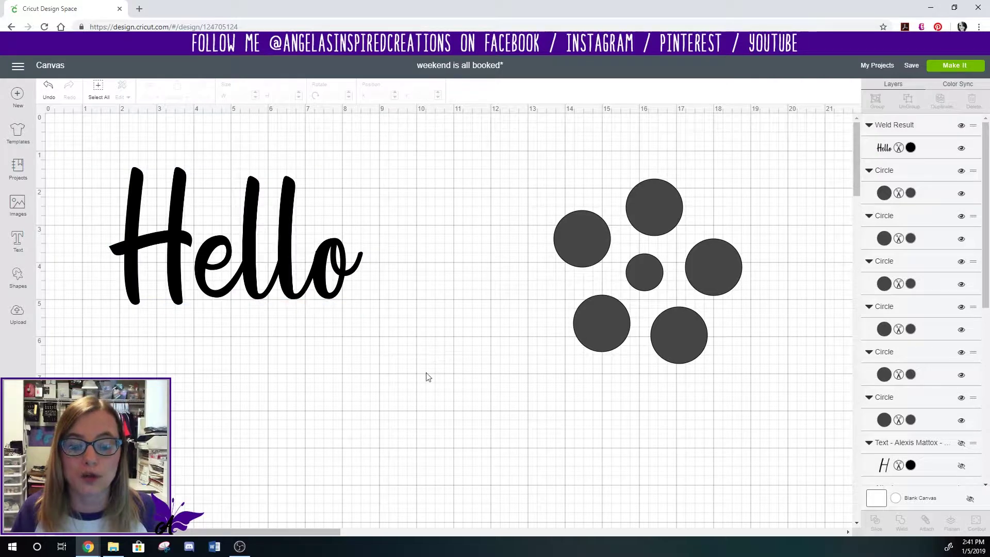
Check the welded "Hello" on mat 2 of the cut preview, and return to the canvas.
{"action": "left_click", "coordinate": [956, 65]}
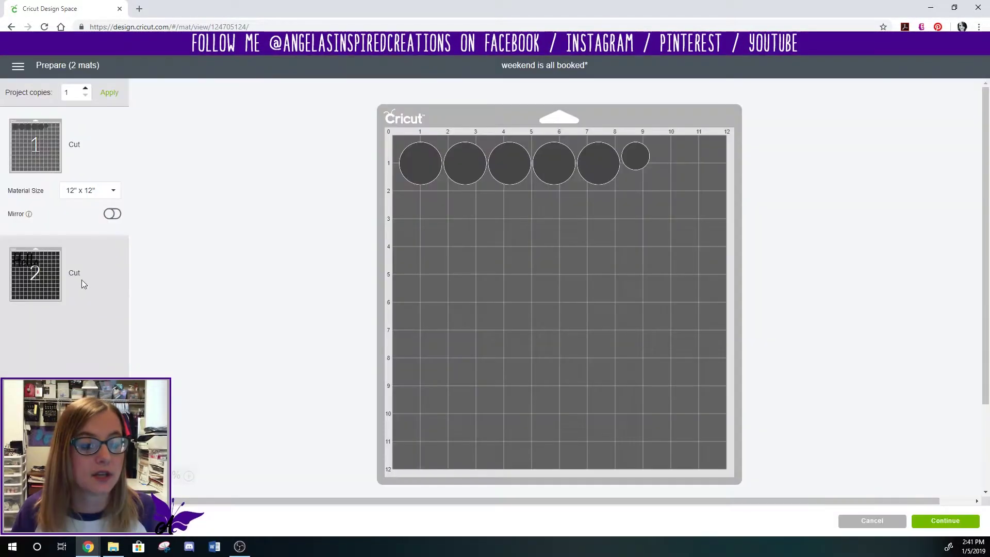
{"action": "left_click", "coordinate": [41, 268]}
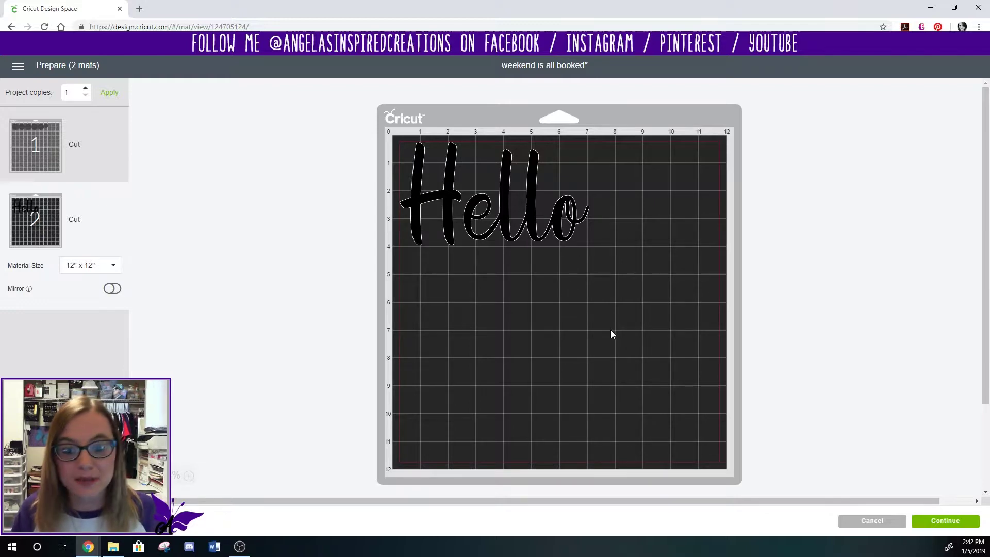
{"action": "left_click", "coordinate": [872, 521]}
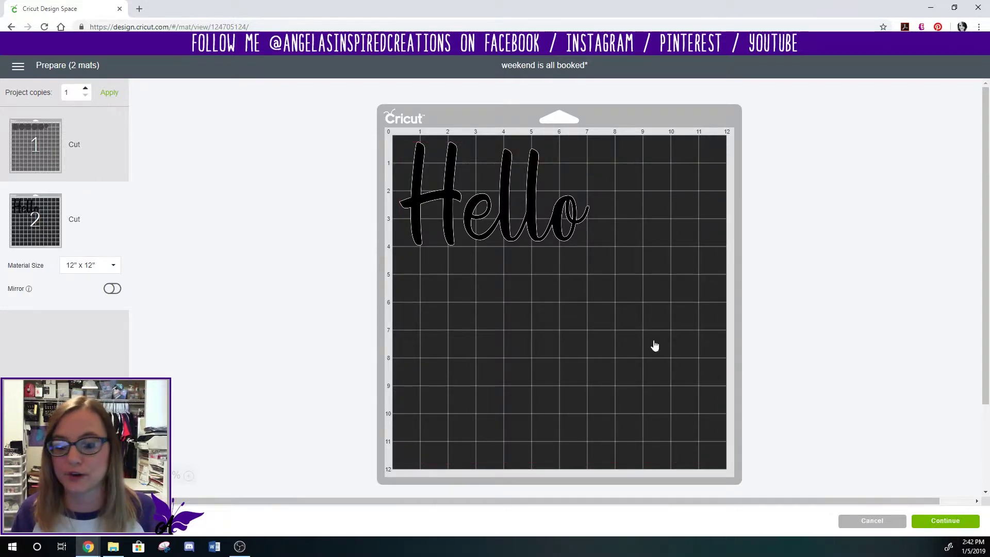
Nudge the welded "Hello" slightly up and to the left on the canvas.
{"action": "left_click_drag", "start_coordinate": [384, 310], "coordinate": [112, 122]}
{"action": "left_click", "coordinate": [379, 268]}
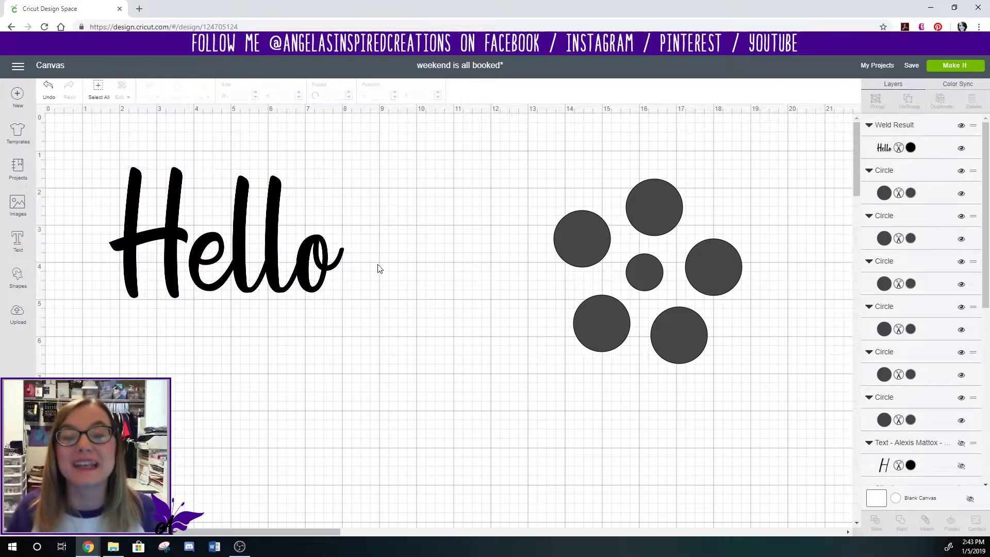
{"action": "mouse_move", "coordinate": [306, 269]}
{"action": "left_mouse_down"}
{"action": "mouse_move", "coordinate": [340, 274]}
{"action": "mouse_move", "coordinate": [297, 253]}
{"action": "mouse_move", "coordinate": [300, 260]}
{"action": "left_mouse_up"}
{"action": "left_click", "coordinate": [407, 305]}
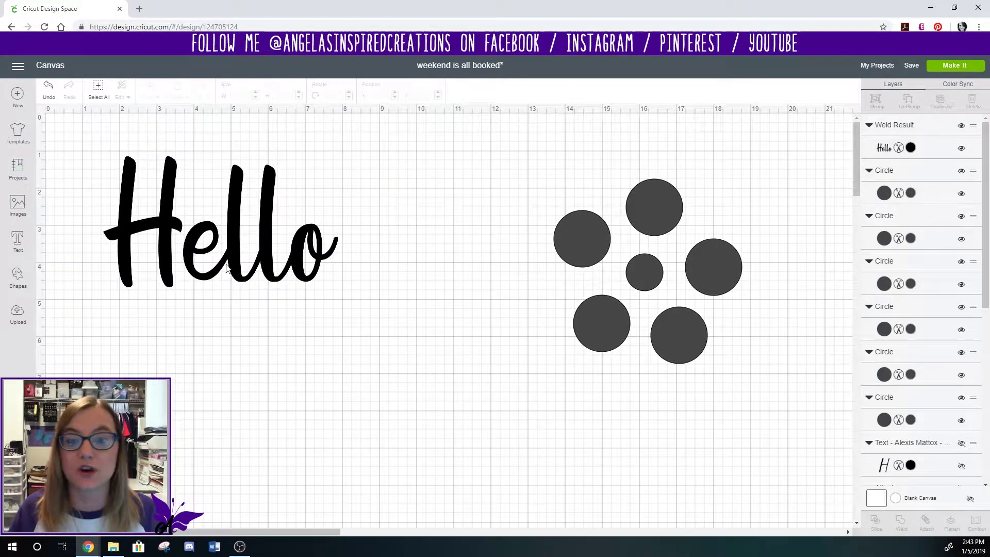
{"action": "left_click_drag", "start_coordinate": [583, 150], "coordinate": [809, 352]}
{"action": "left_click", "coordinate": [727, 367]}
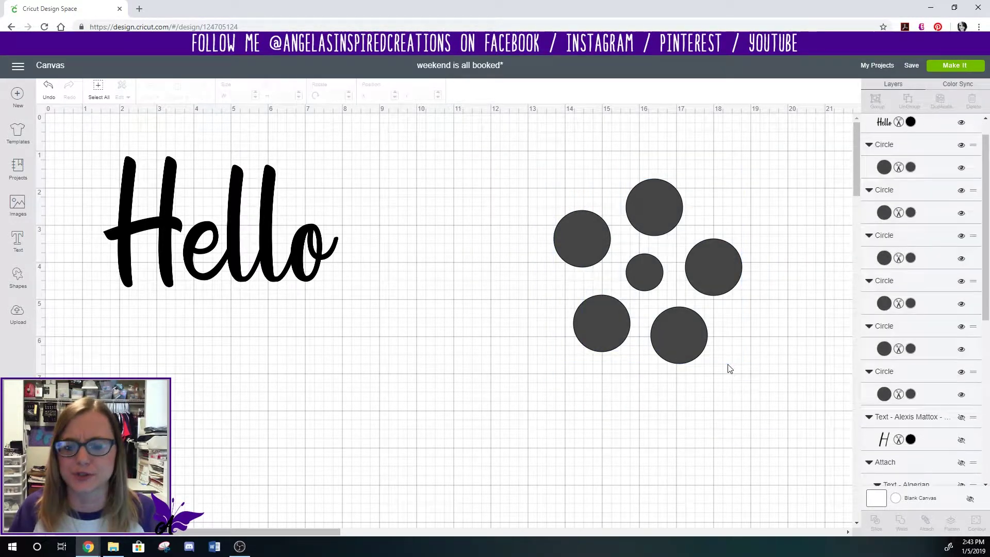
{"action": "left_click", "coordinate": [672, 336]}
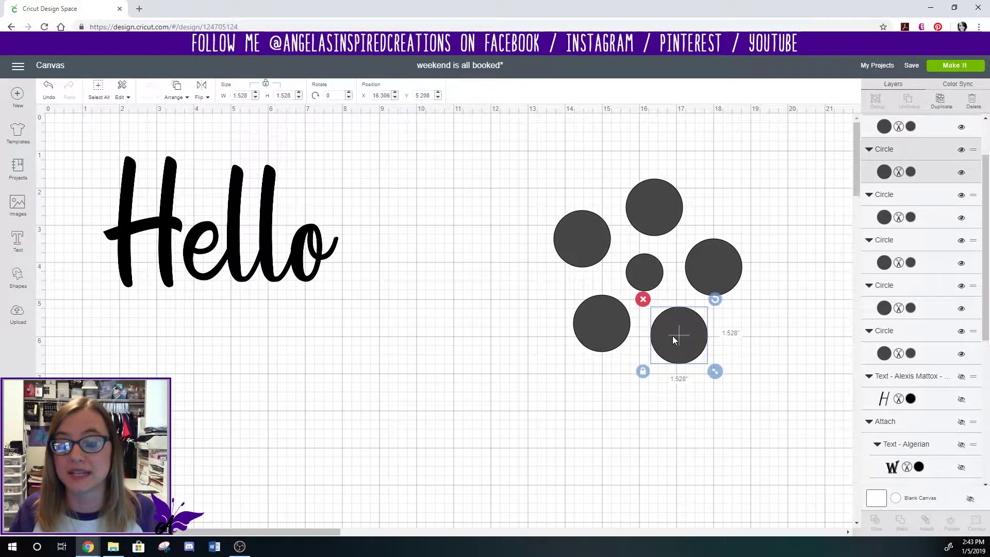
{"action": "left_click", "coordinate": [640, 315]}
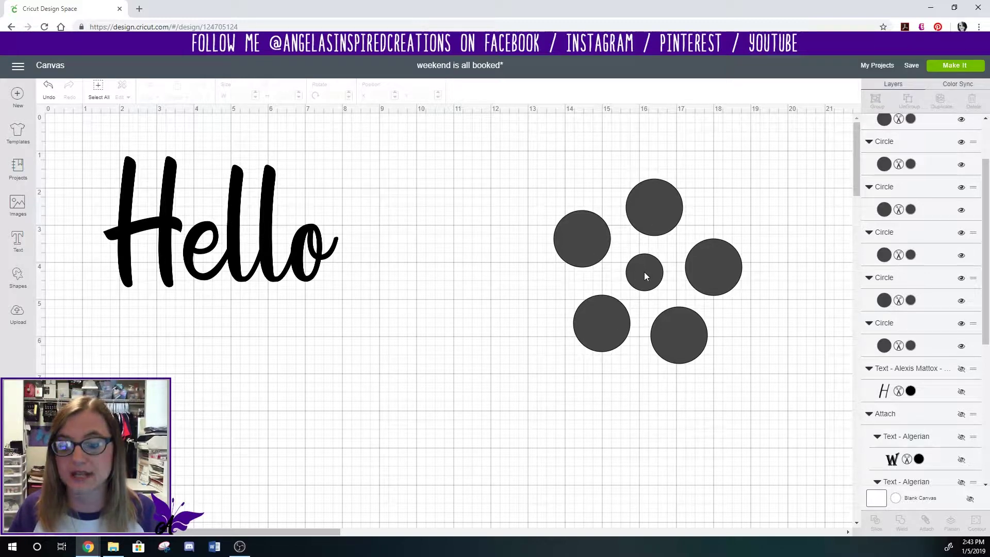
Move the five larger circles inward around the small centre circle so they overlap in a flower shape.
{"action": "left_click", "coordinate": [654, 223]}
{"action": "left_click_drag", "start_coordinate": [654, 224], "coordinate": [615, 264]}
{"action": "left_click_drag", "start_coordinate": [613, 333], "coordinate": [635, 306]}
{"action": "left_click", "coordinate": [652, 236]}
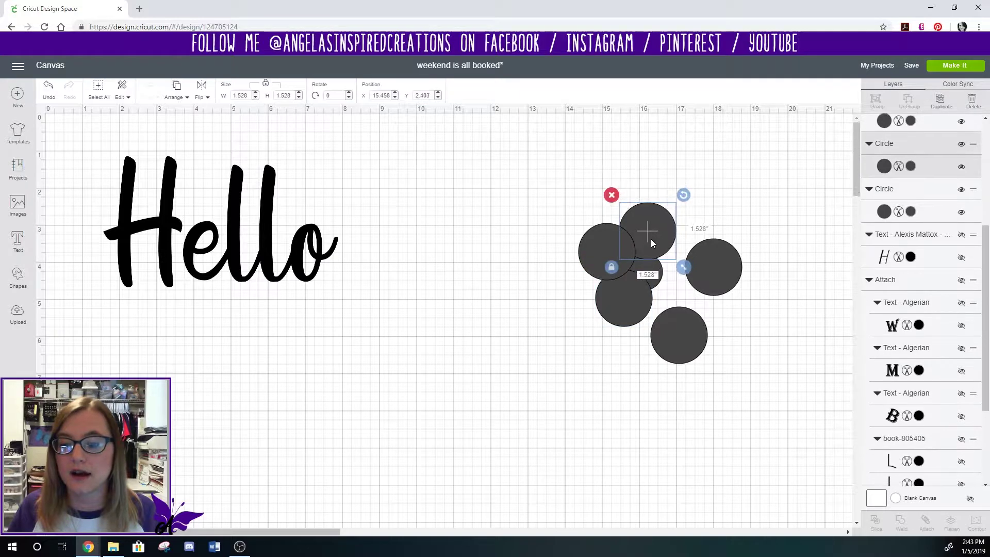
{"action": "left_click", "coordinate": [698, 268]}
{"action": "left_click_drag", "start_coordinate": [698, 268], "coordinate": [666, 261]}
{"action": "left_click_drag", "start_coordinate": [684, 338], "coordinate": [672, 305]}
{"action": "left_click", "coordinate": [743, 336]}
Weld all six overlapping circles into a single flower and move it closer to "Hello".
{"action": "left_click_drag", "start_coordinate": [721, 344], "coordinate": [573, 199]}
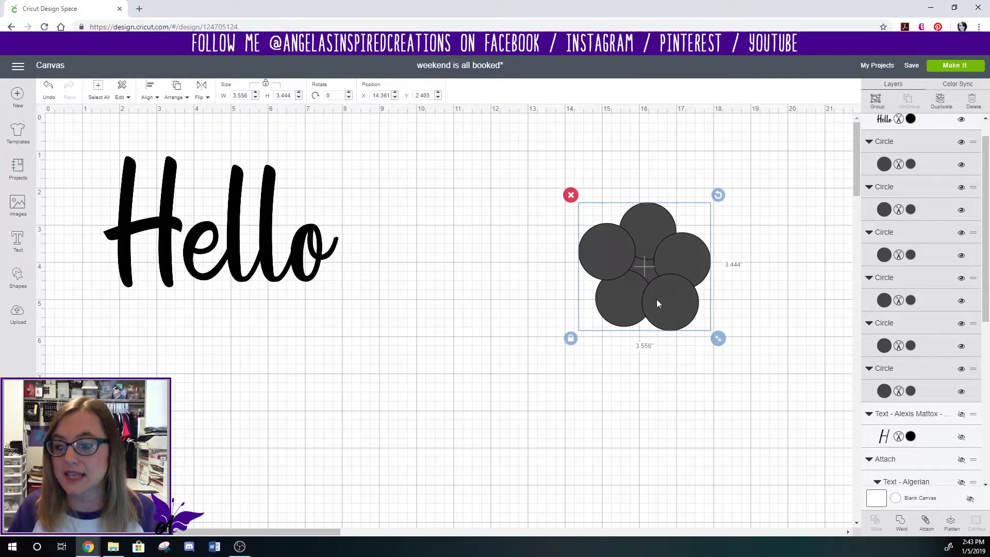
{"action": "left_click", "coordinate": [902, 521]}
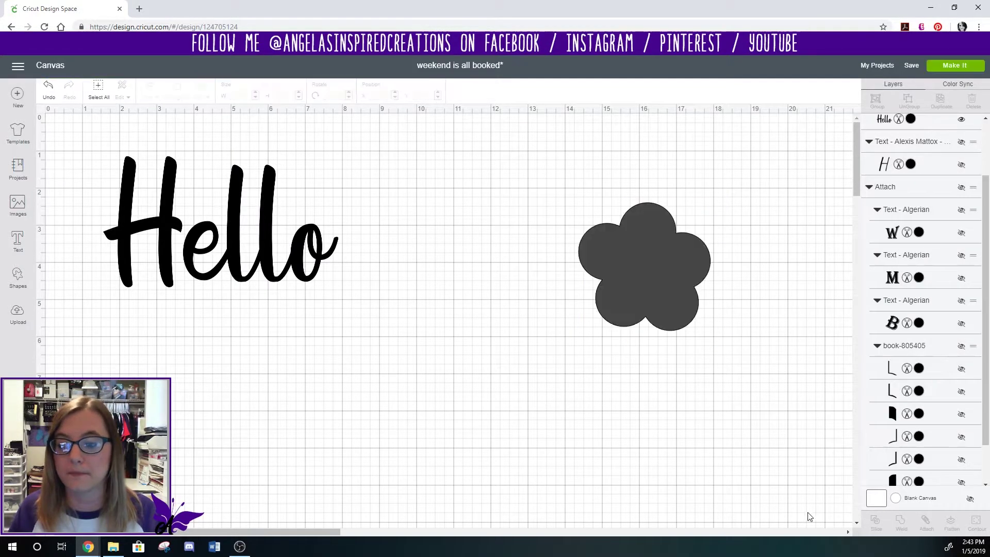
{"action": "left_click_drag", "start_coordinate": [634, 256], "coordinate": [466, 229]}
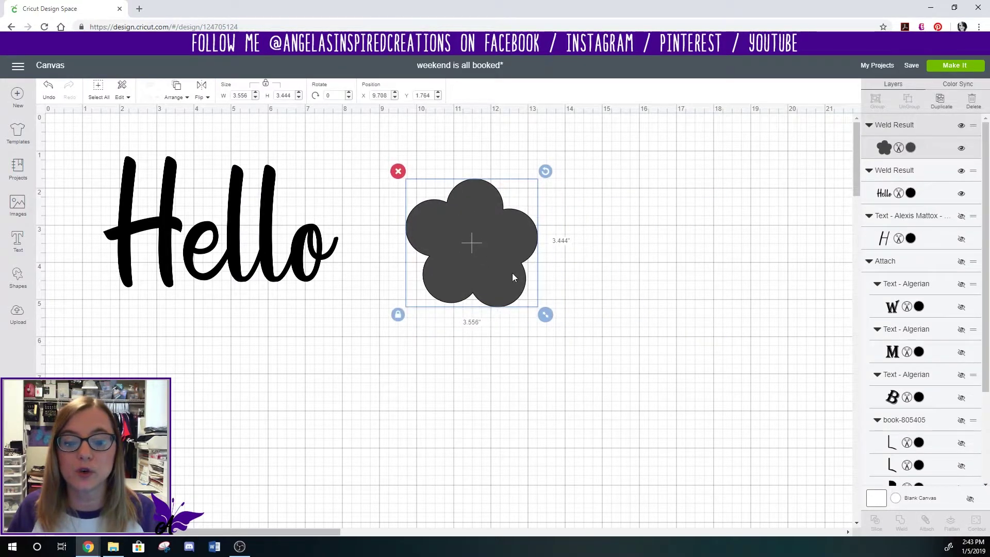
Enlarge the welded flower to about 5.4 inches wide and move it clear of the "Hello" word.
{"action": "left_click_drag", "start_coordinate": [536, 306], "coordinate": [532, 400]}
{"action": "left_click", "coordinate": [390, 240]}
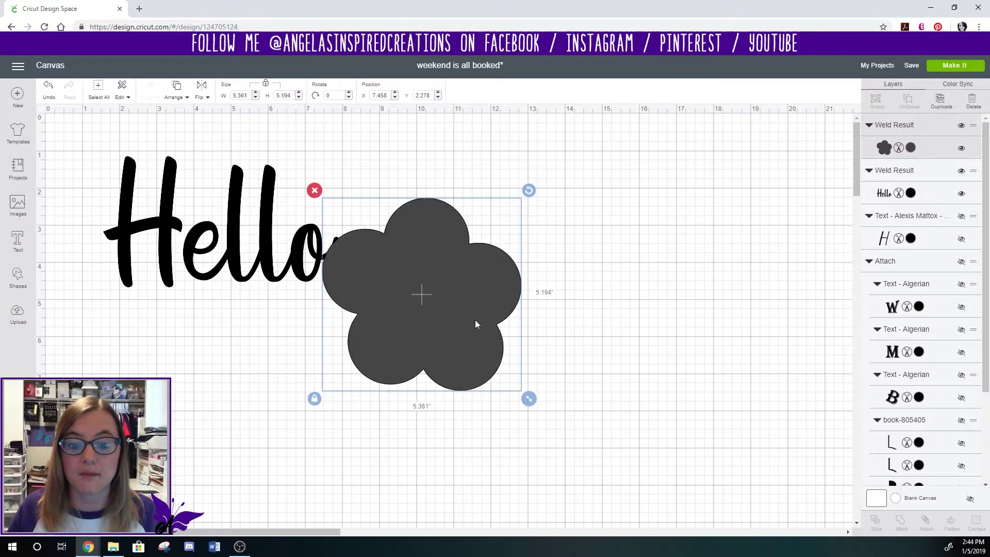
{"action": "left_click_drag", "start_coordinate": [434, 298], "coordinate": [557, 293]}
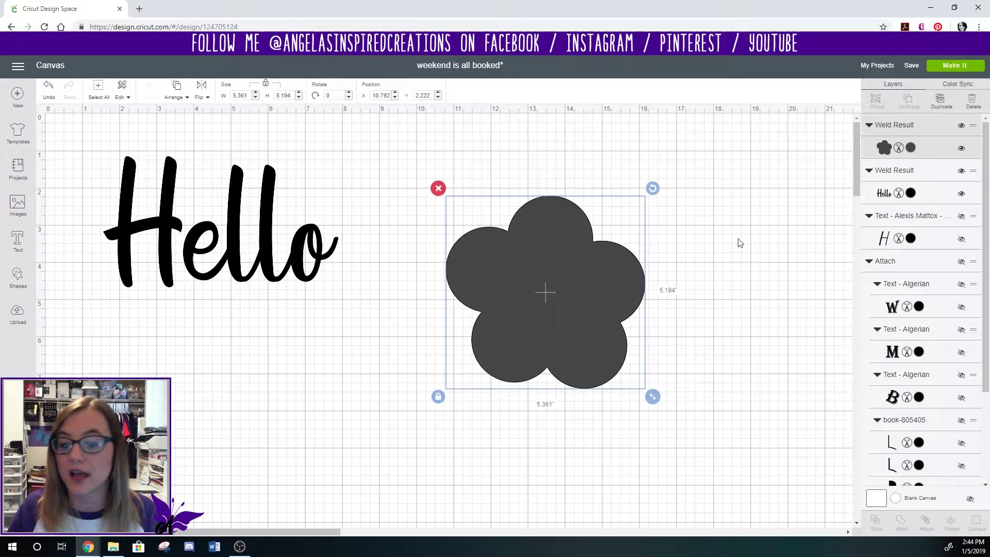
Duplicate the flower, move the copy to the original's upper right and shrink it to about 3.9 inches wide.
{"action": "left_click", "coordinate": [937, 102]}
{"action": "left_click_drag", "start_coordinate": [640, 250], "coordinate": [726, 253]}
{"action": "left_click_drag", "start_coordinate": [839, 363], "coordinate": [785, 310]}
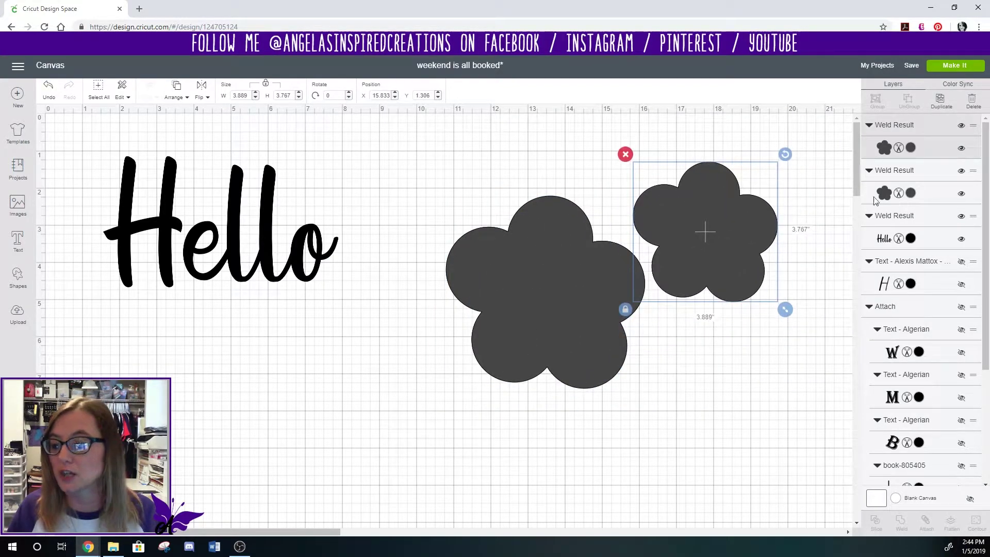
Recolour the smaller flower red (#E6212E) and centre it over the larger dark flower.
{"action": "left_click", "coordinate": [911, 148]}
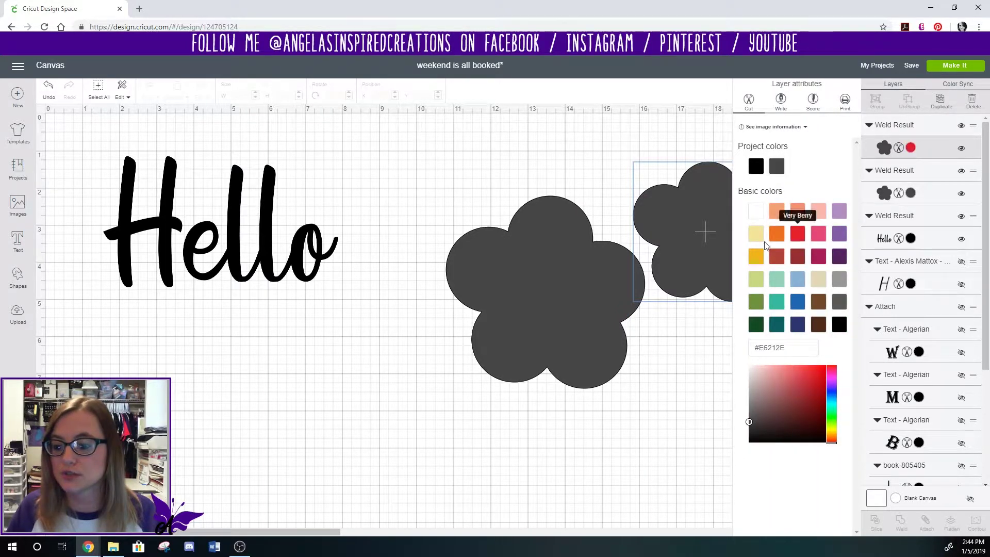
{"action": "left_click", "coordinate": [798, 234]}
{"action": "left_click_drag", "start_coordinate": [710, 236], "coordinate": [547, 296]}
{"action": "left_click", "coordinate": [689, 322]}
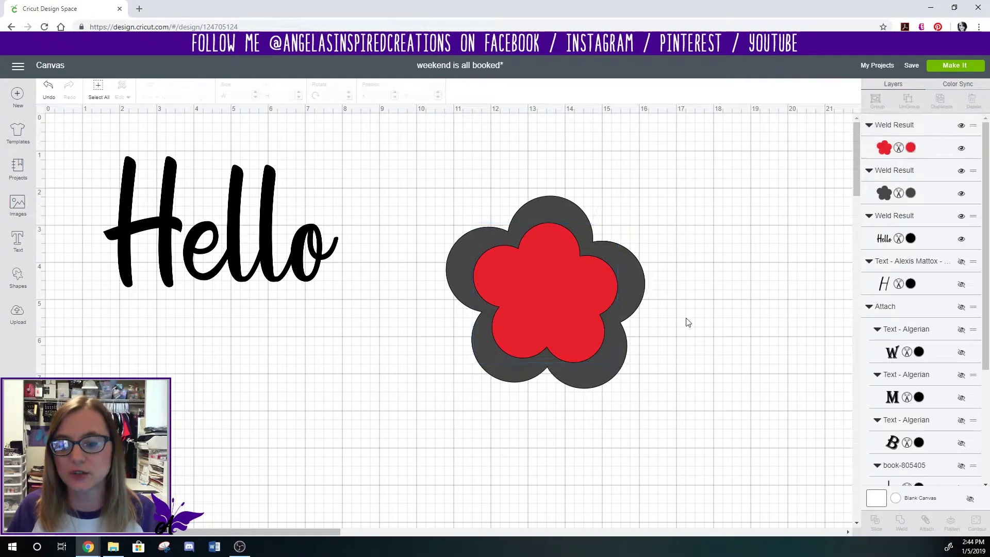
Add a circle, shrink it to about 1.24 inches wide and place it in the centre of the red flower.
{"action": "left_click", "coordinate": [18, 278]}
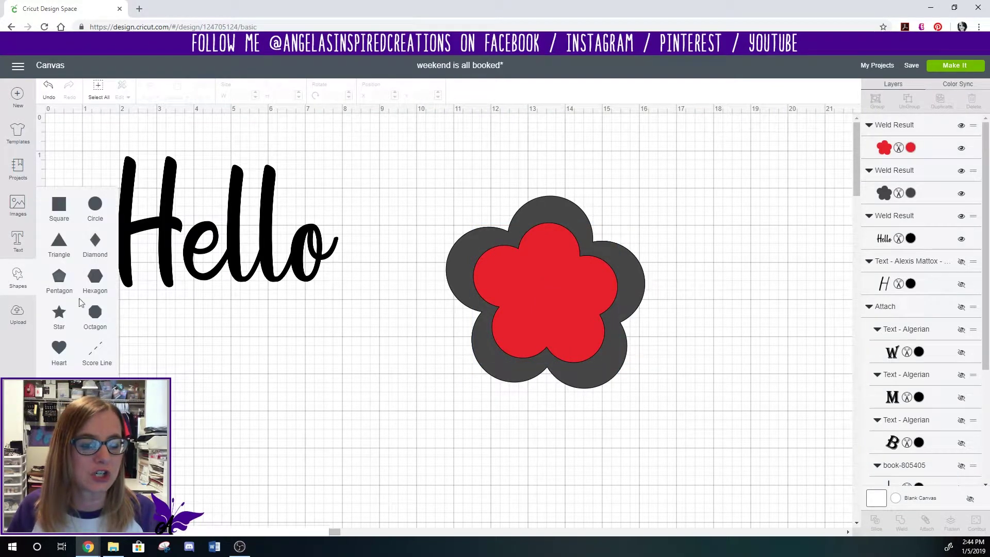
{"action": "left_click", "coordinate": [107, 214]}
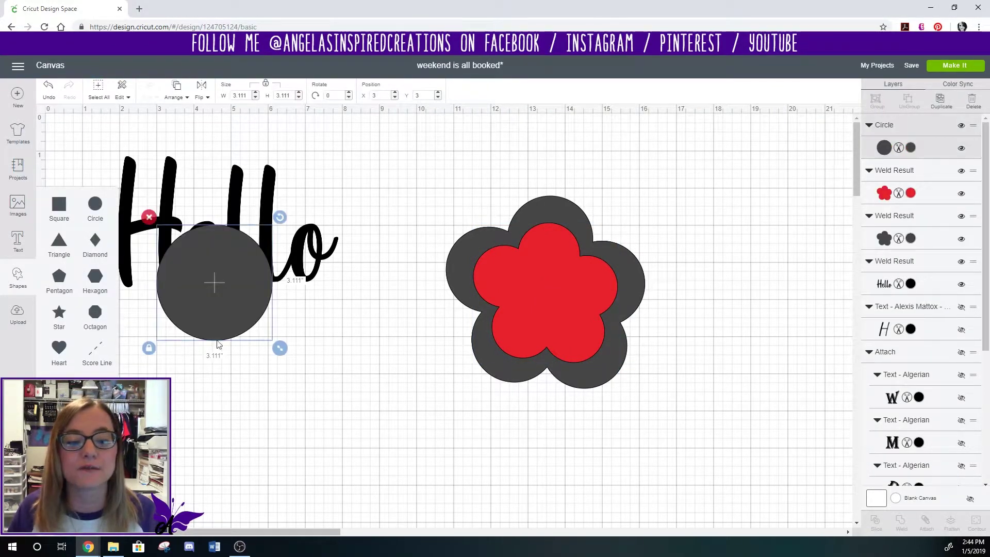
{"action": "left_click_drag", "start_coordinate": [273, 293], "coordinate": [569, 321]}
{"action": "left_click_drag", "start_coordinate": [626, 380], "coordinate": [550, 297]}
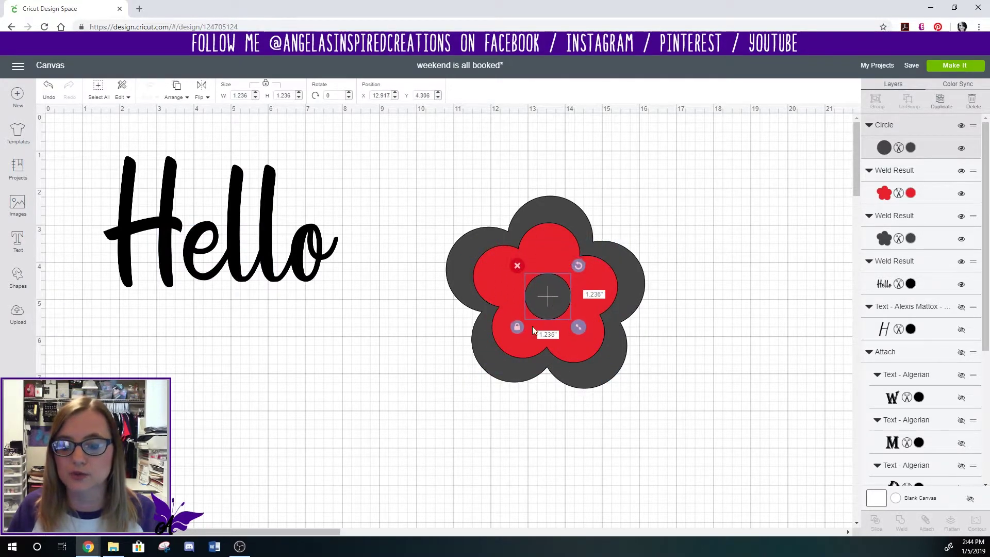
Recolour the flower's centre circle golden yellow.
{"action": "left_click", "coordinate": [912, 148]}
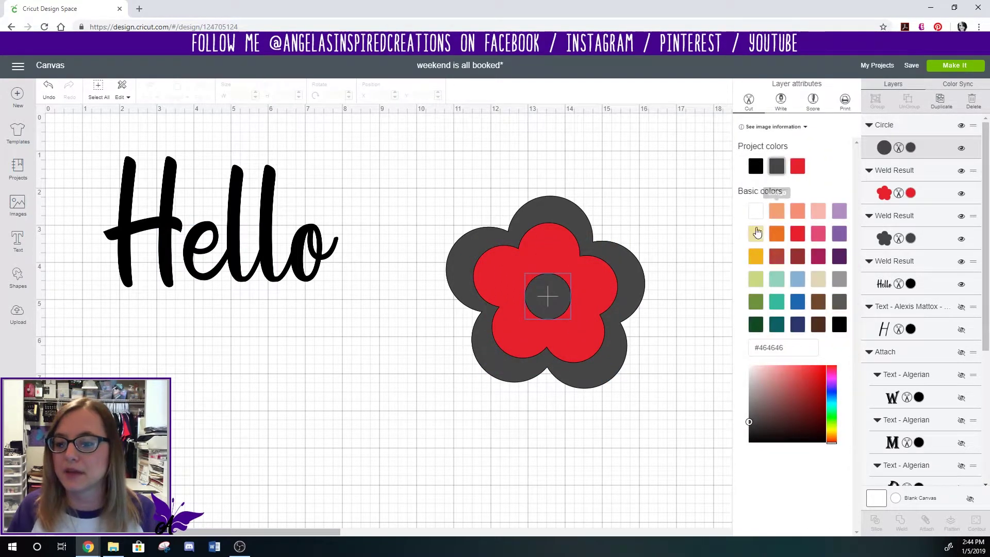
{"action": "left_click", "coordinate": [766, 257]}
{"action": "left_click", "coordinate": [664, 233]}
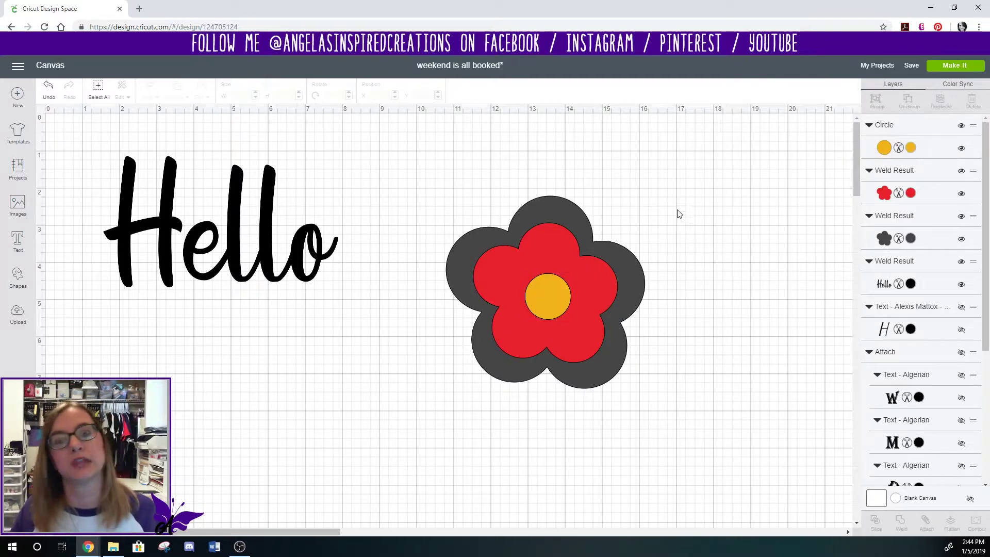
Delete the yellow centre circle and the red flower, keeping only the large dark flower.
{"action": "left_click", "coordinate": [550, 296]}
{"action": "key", "text": "Delete"}
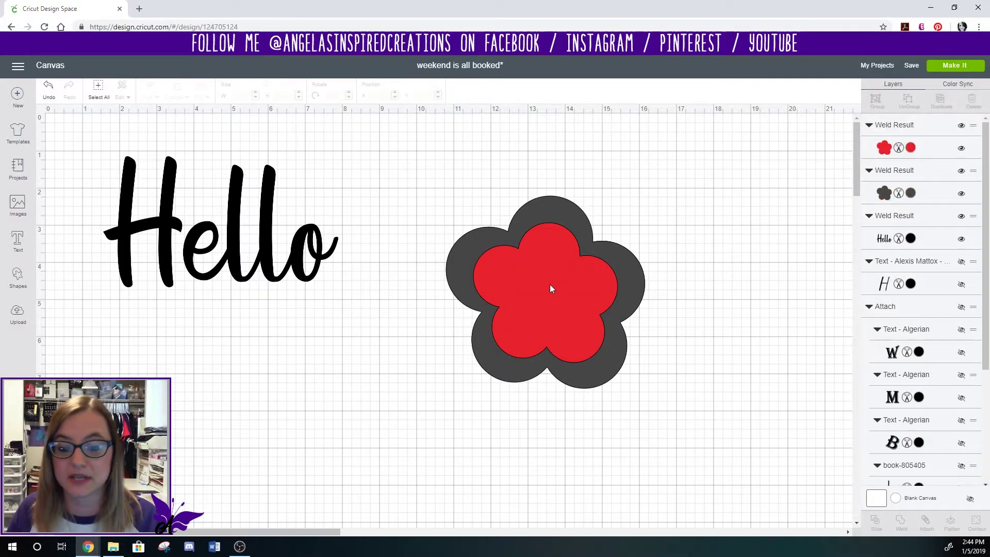
{"action": "left_click", "coordinate": [549, 284]}
{"action": "key", "text": "Delete"}
Shrink the dark flower to about 0.89 inches wide and place it just above the tail of the "o" in "Hello".
{"action": "left_click", "coordinate": [582, 286]}
{"action": "left_click_drag", "start_coordinate": [653, 397], "coordinate": [504, 253]}
{"action": "left_click_drag", "start_coordinate": [473, 220], "coordinate": [350, 210]}
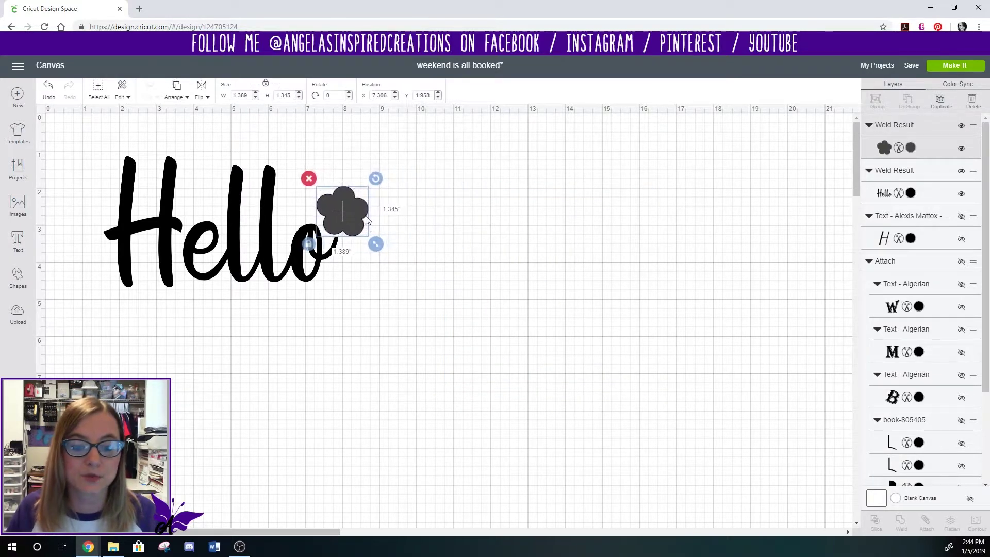
{"action": "left_click_drag", "start_coordinate": [380, 242], "coordinate": [344, 223]}
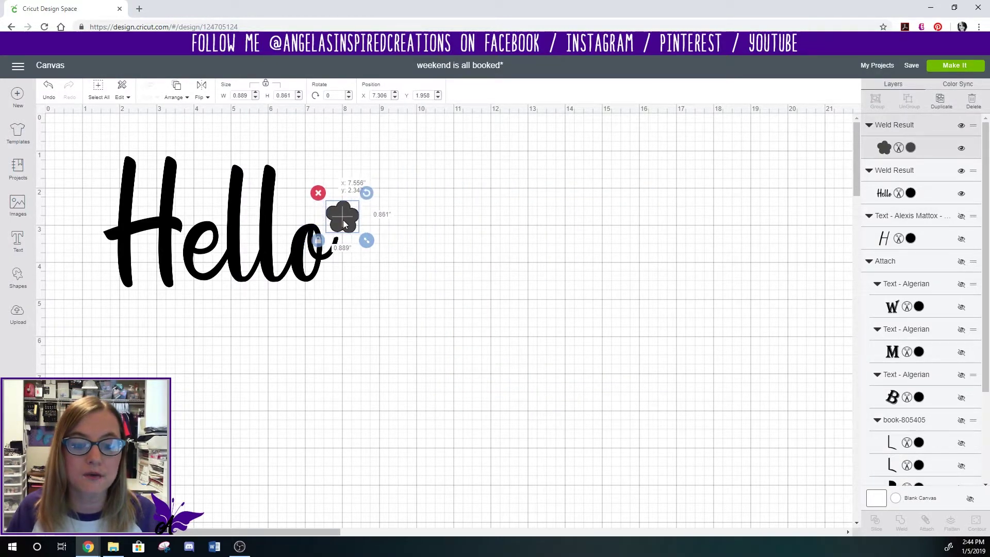
{"action": "left_click", "coordinate": [385, 337]}
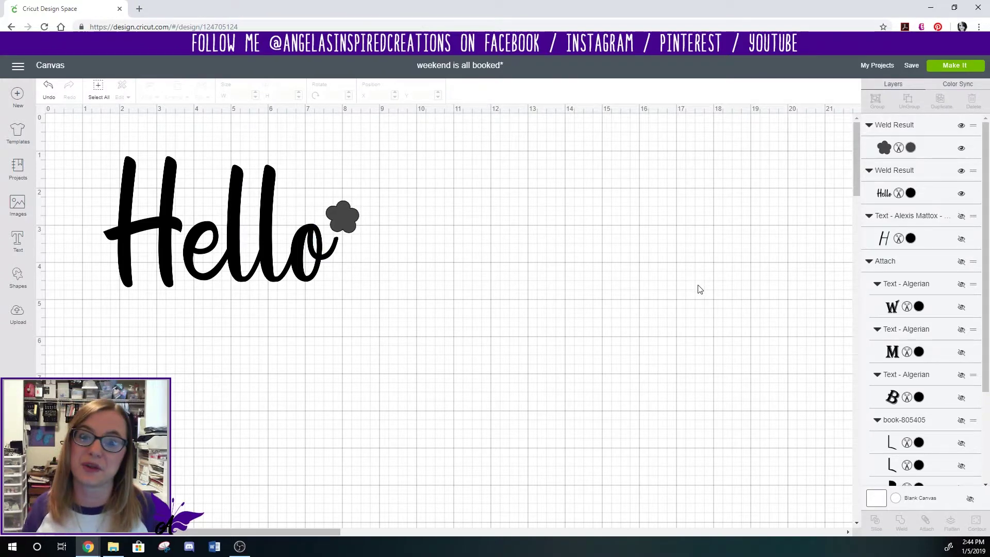